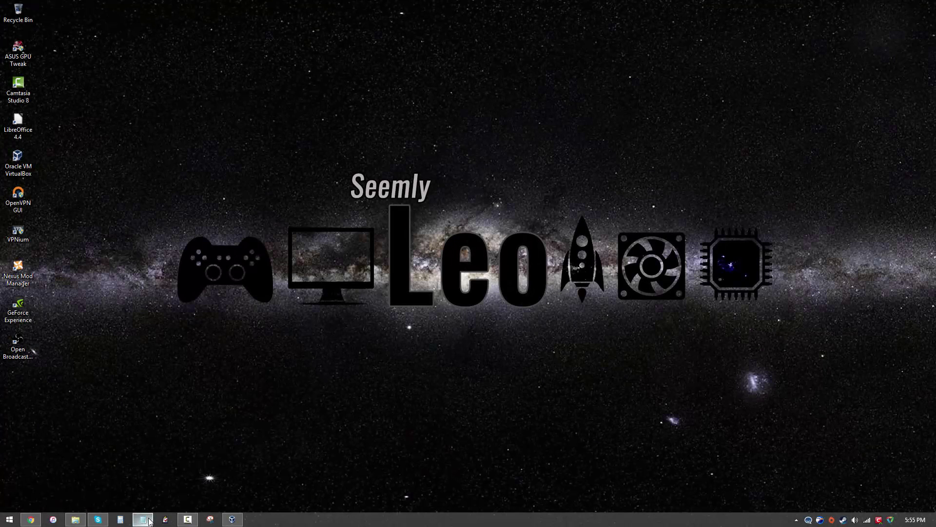
- Bring up the Sleep note with the Rundll32.exe Powrprof.dll,SetSuspendState Standby command
left_click(143, 519)
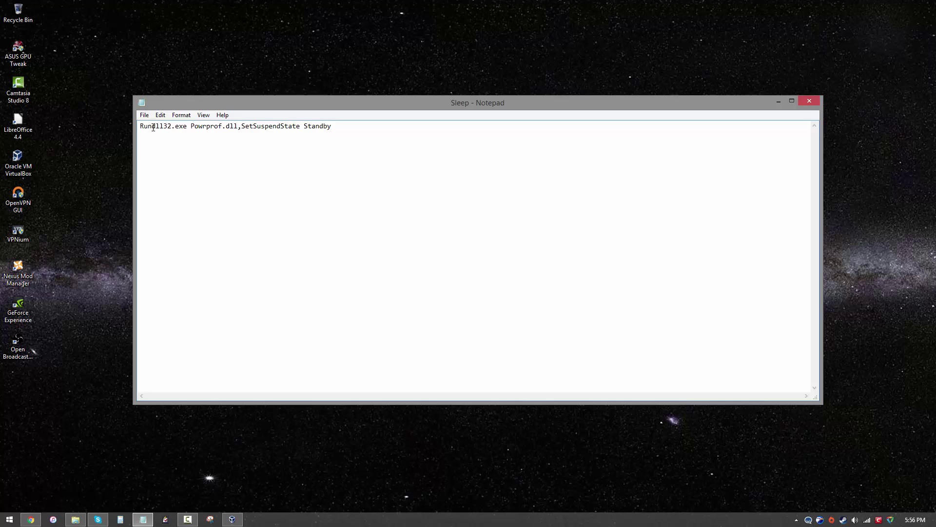
- Save the note as Sleep.bat on Local Disk (C:)
left_click(143, 116)
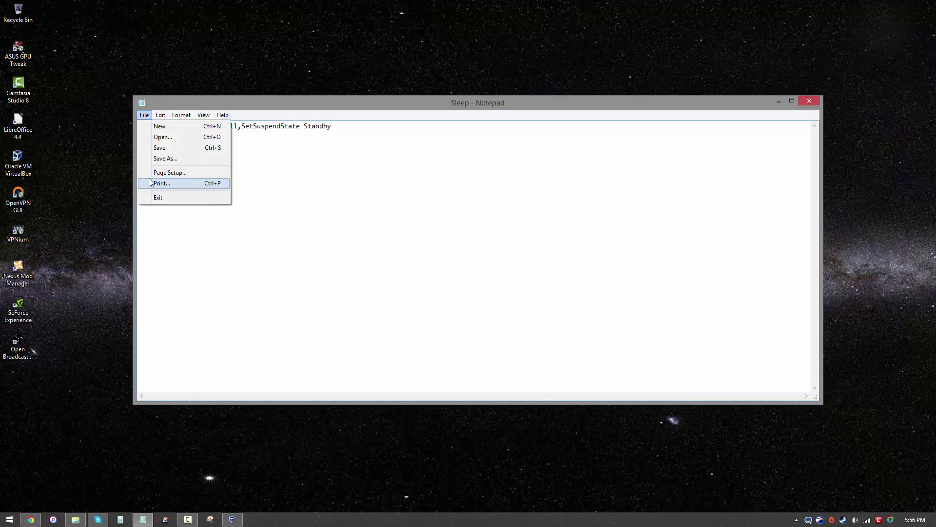
left_click(156, 161)
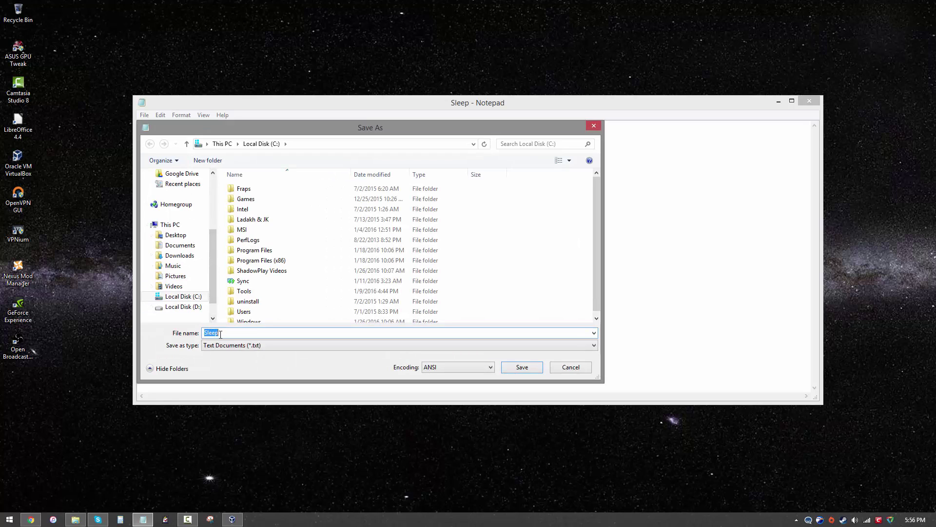
left_click(218, 333)
type(".bat")
left_click(523, 372)
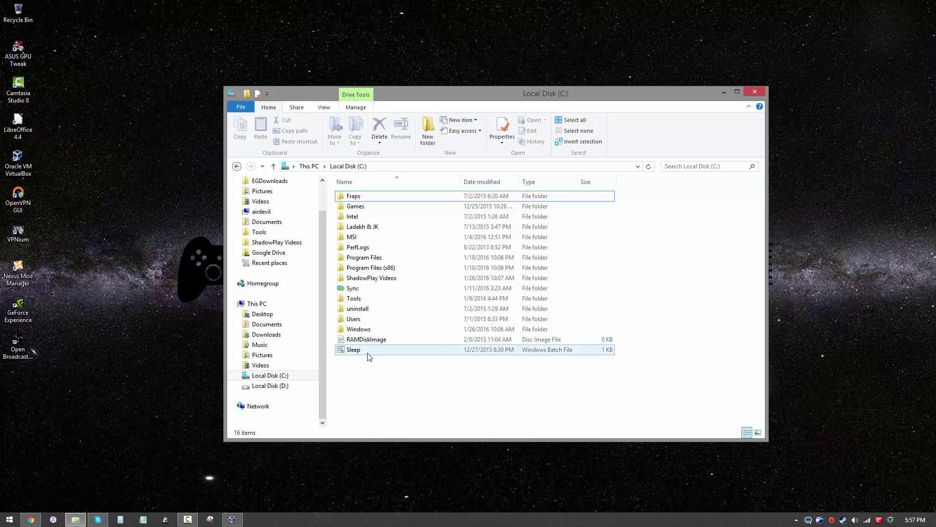
mouse_move(368, 357)
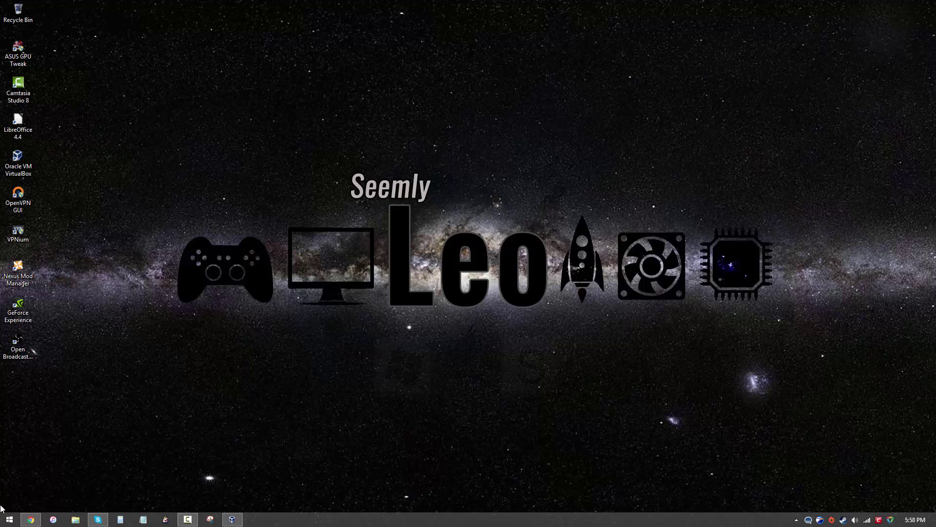
- Search Windows for 'schedule tas'
key("super+s")
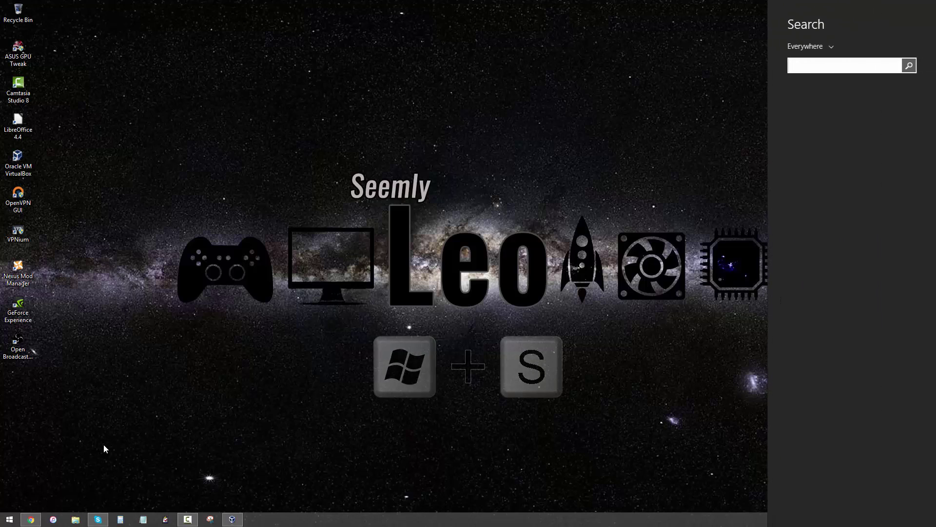
type("s")
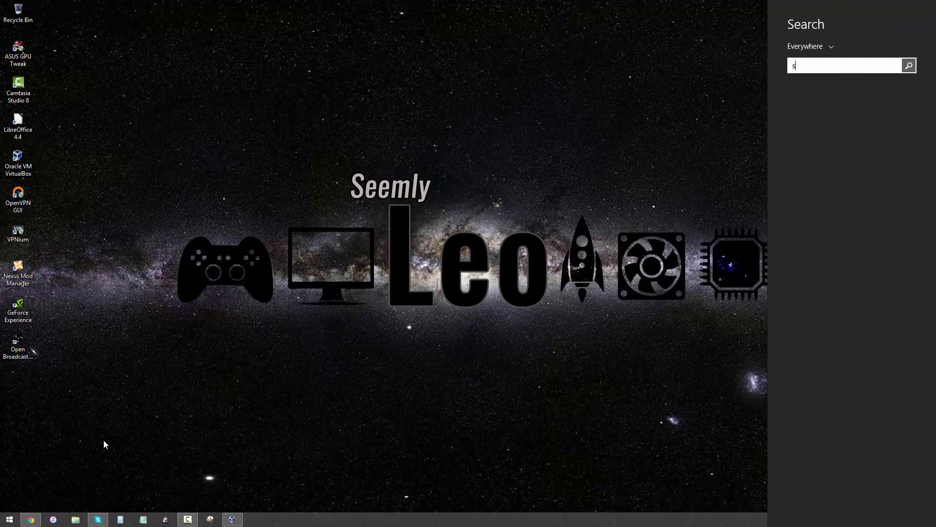
type("chedule")
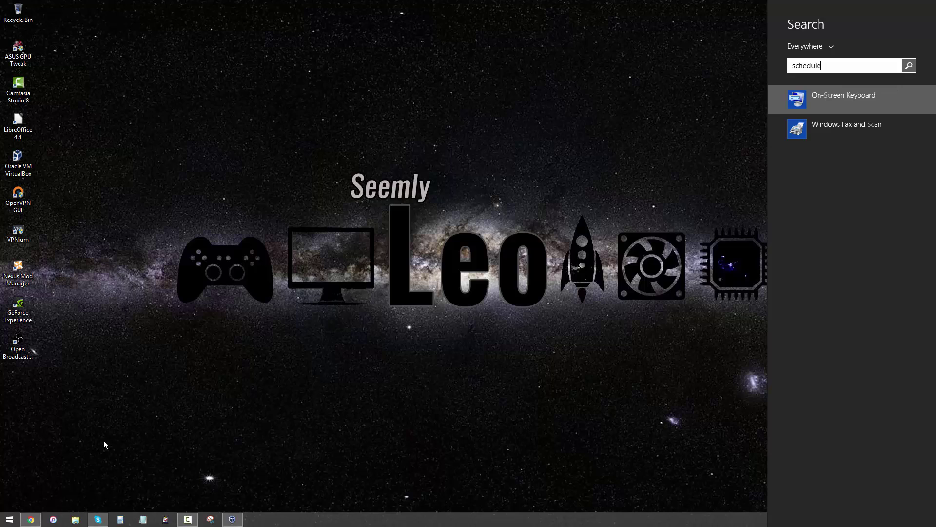
type(" tas")
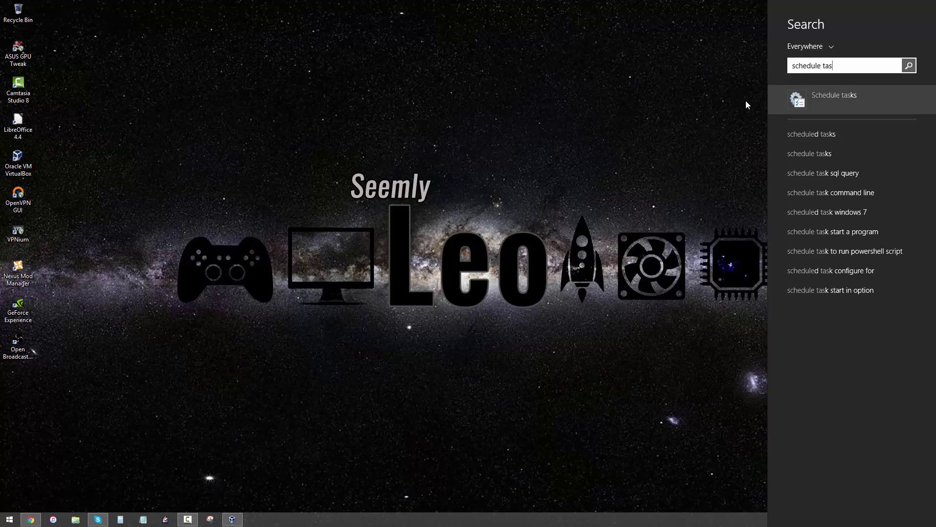
- Launch Task Scheduler from the Schedule tasks search result
left_click(810, 105)
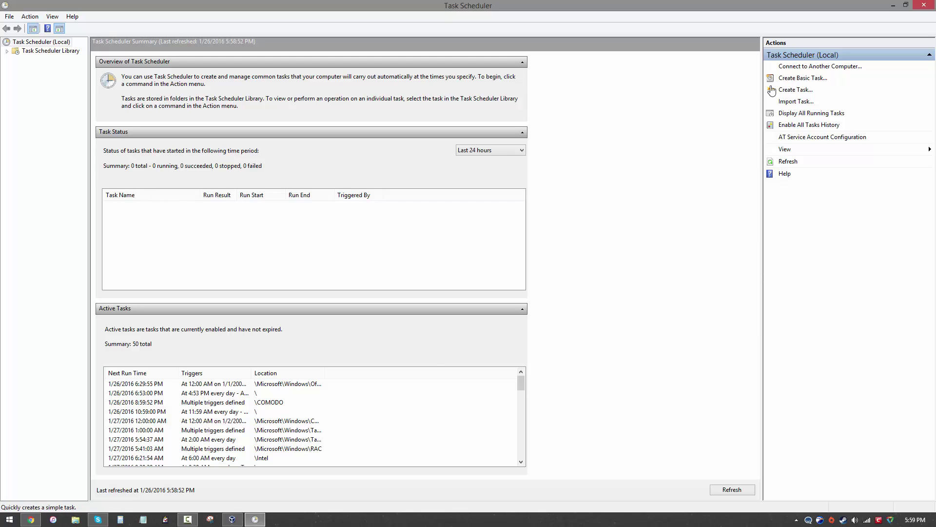
- Create a task named SleepAtNight that runs whether the user is logged on or not
left_click(797, 90)
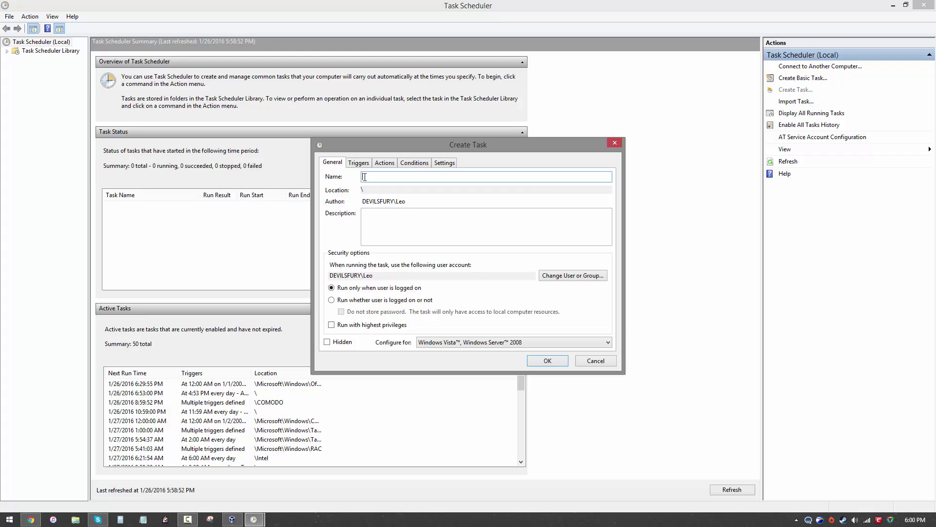
type("SleepAtNight")
key("Tab")
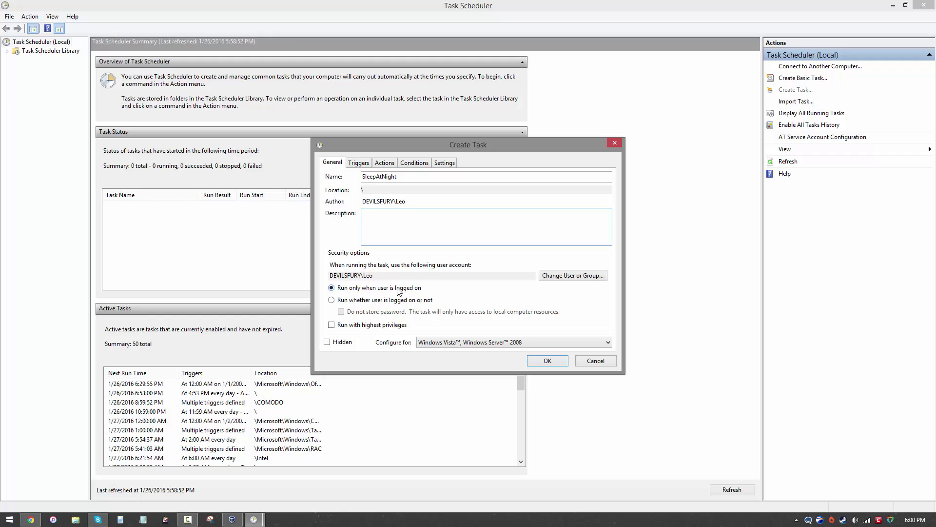
left_click(332, 300)
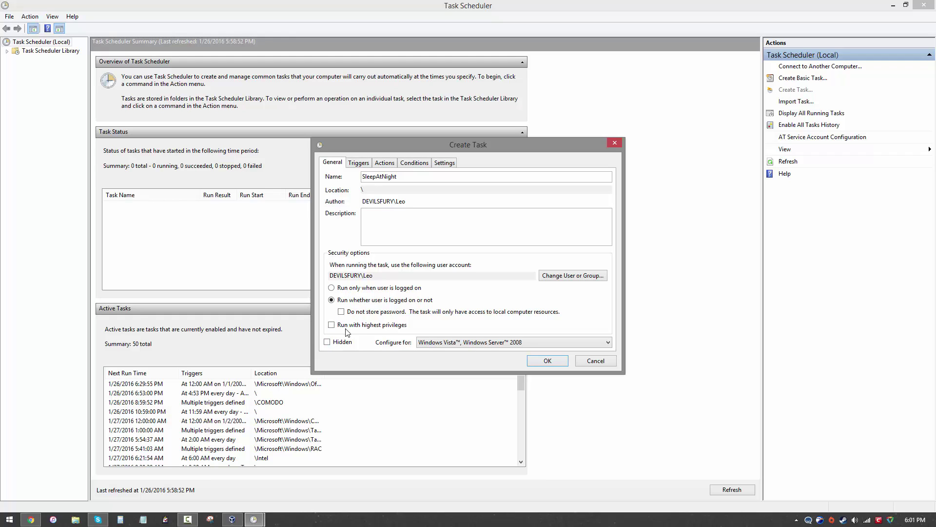
- Add a new trigger from the task's Triggers settings
left_click(359, 163)
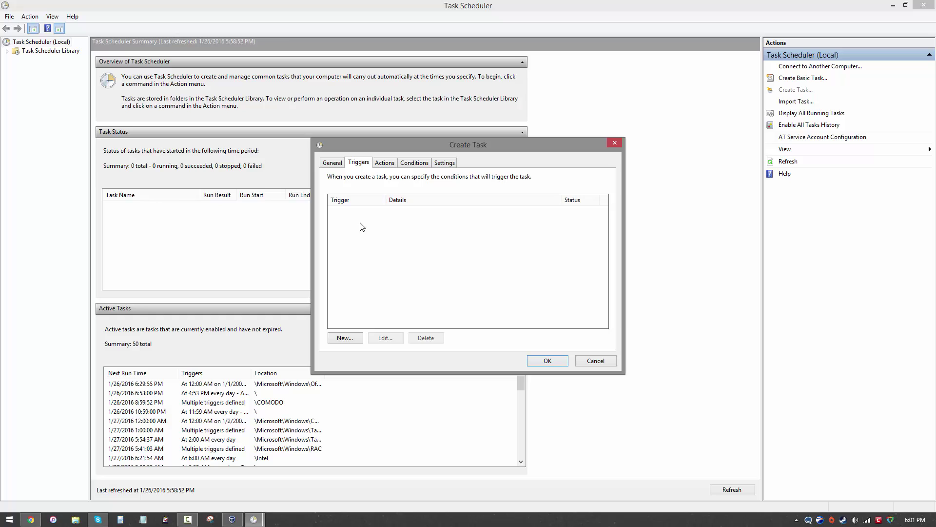
left_click(344, 336)
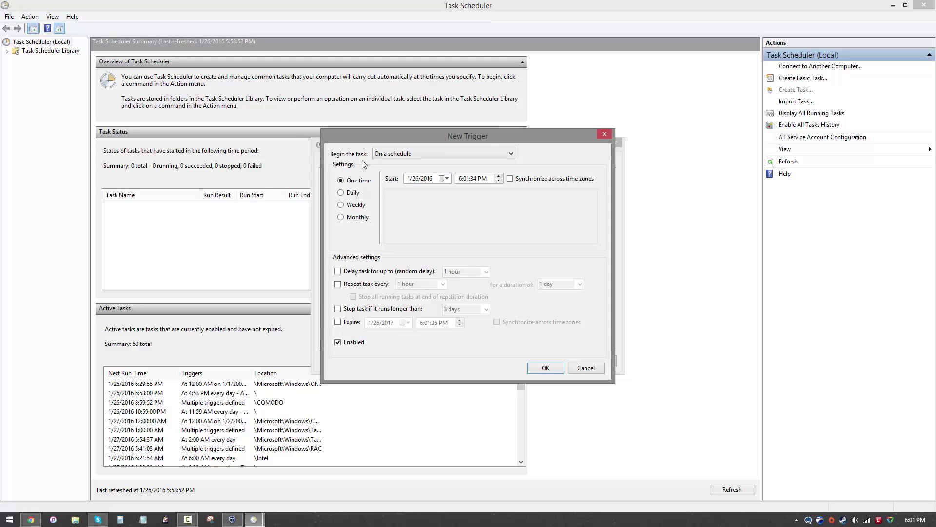
- Set the trigger to run on a schedule, daily, starting at 11:30 PM
left_click(389, 157)
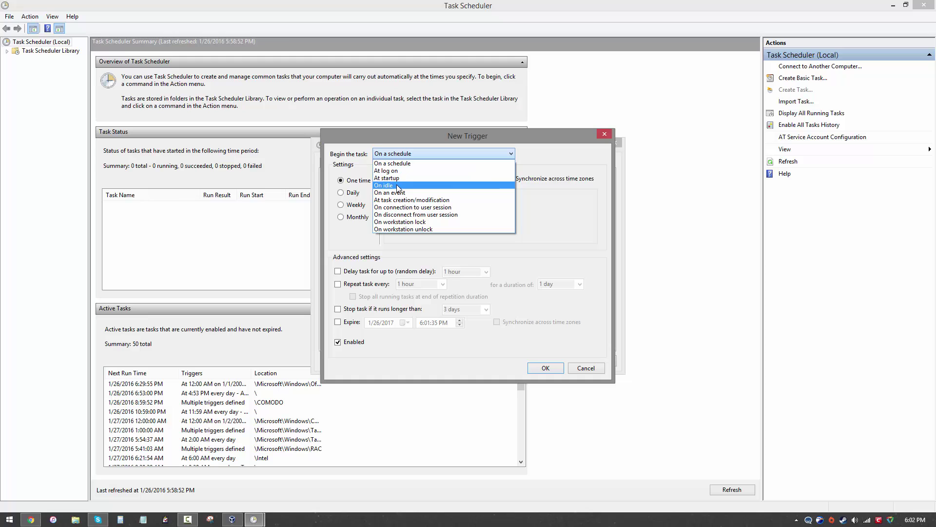
left_click(409, 163)
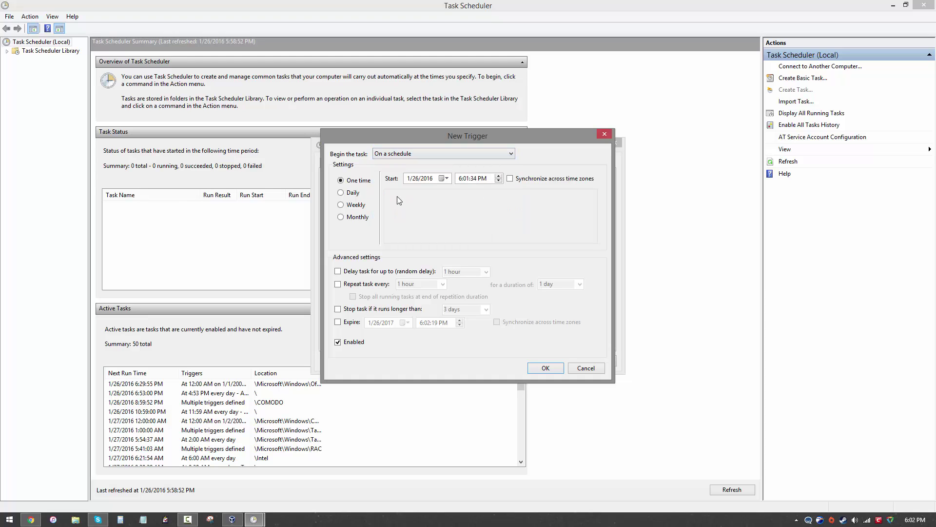
left_click(353, 193)
left_click(461, 180)
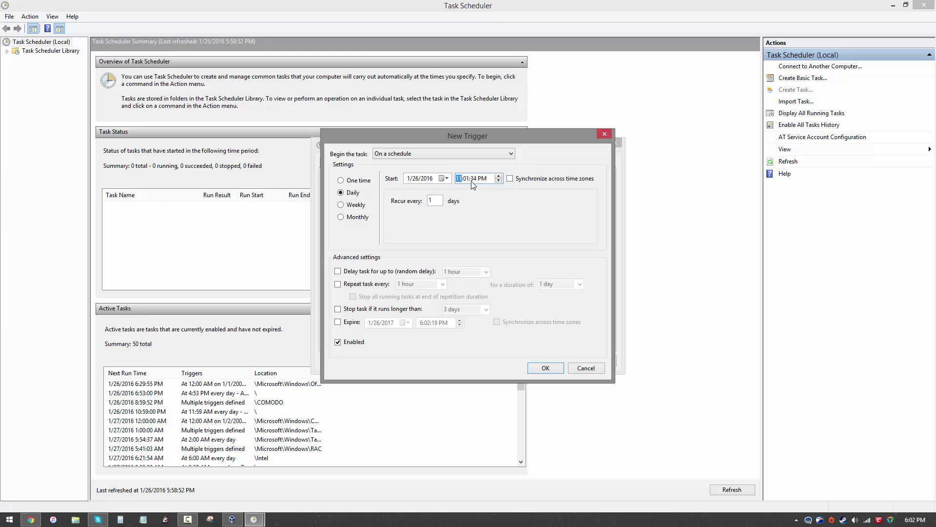
left_click(466, 179)
left_click(482, 179)
- Confirm the daily 11:30 PM trigger and add a new Start a program action
left_click(546, 371)
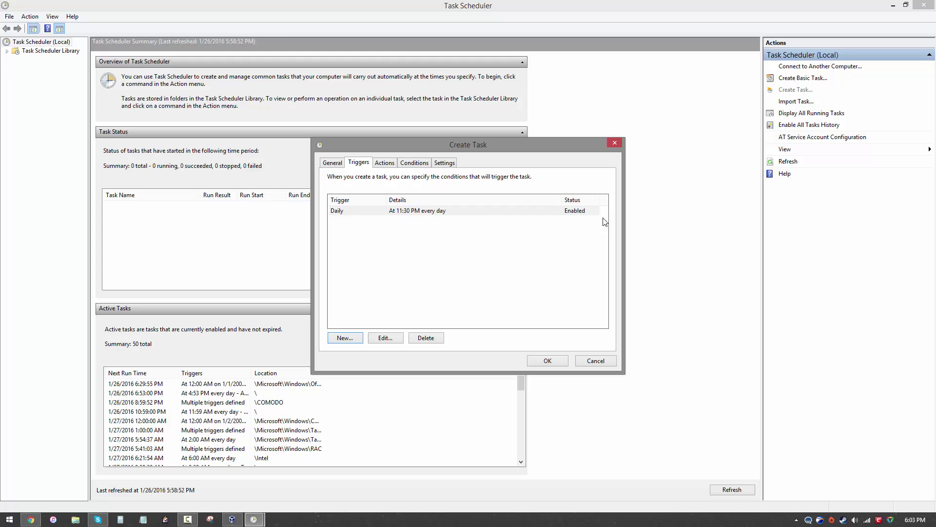
left_click(390, 162)
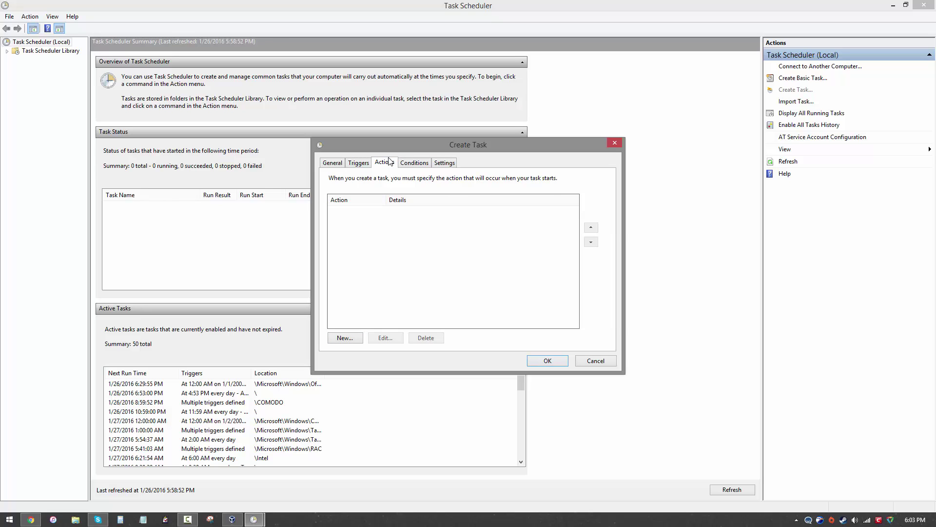
left_click(347, 336)
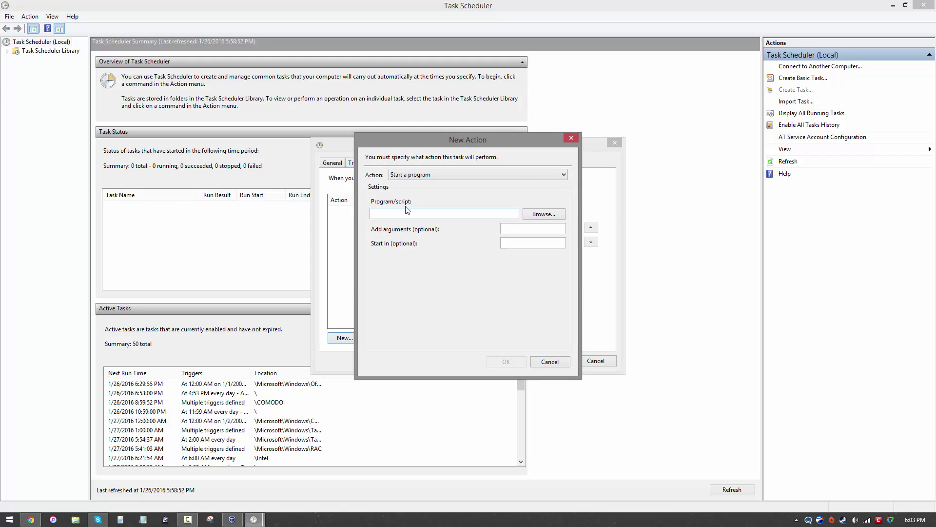
left_click(411, 176)
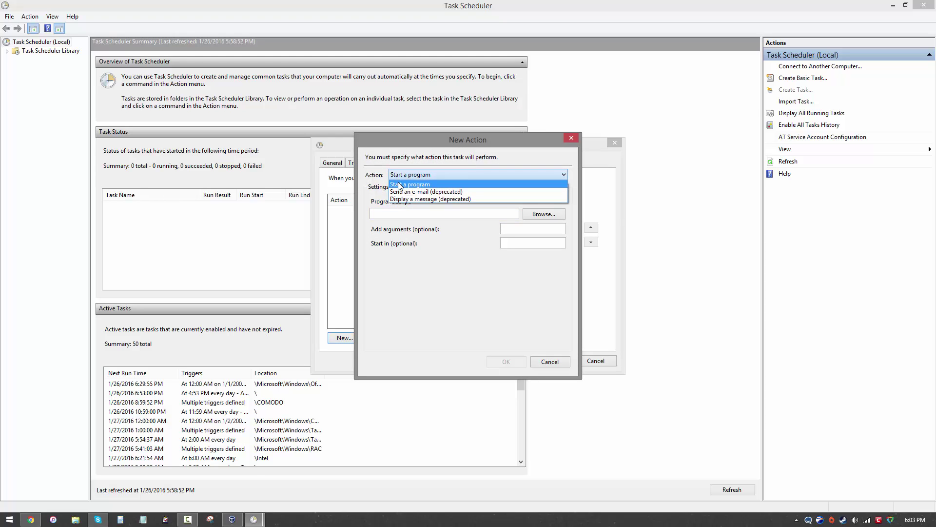
left_click(400, 185)
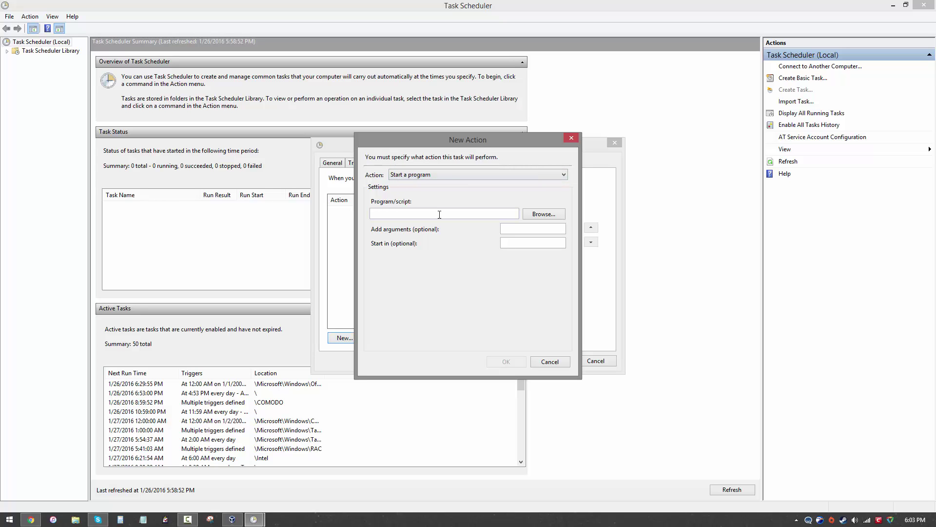
- Choose C:\Sleep.bat as the program to run and confirm the action
left_click(542, 214)
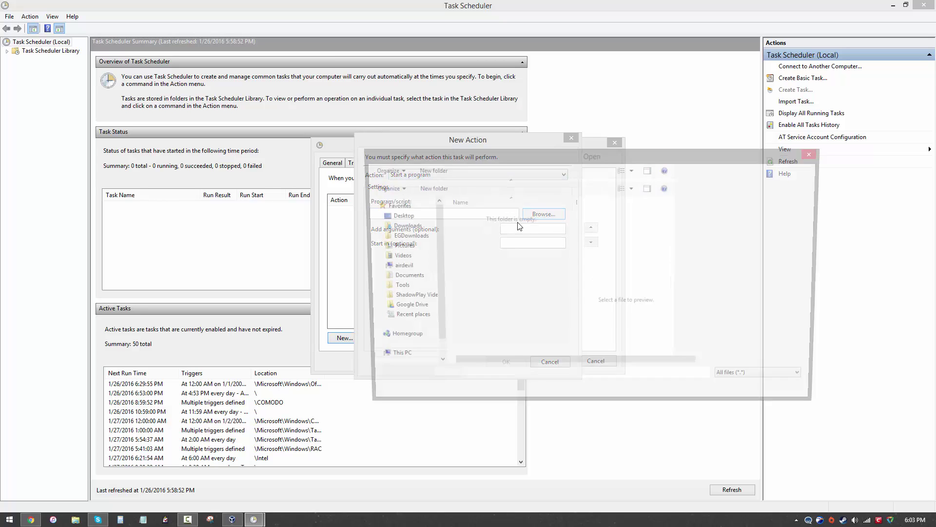
left_click(404, 344)
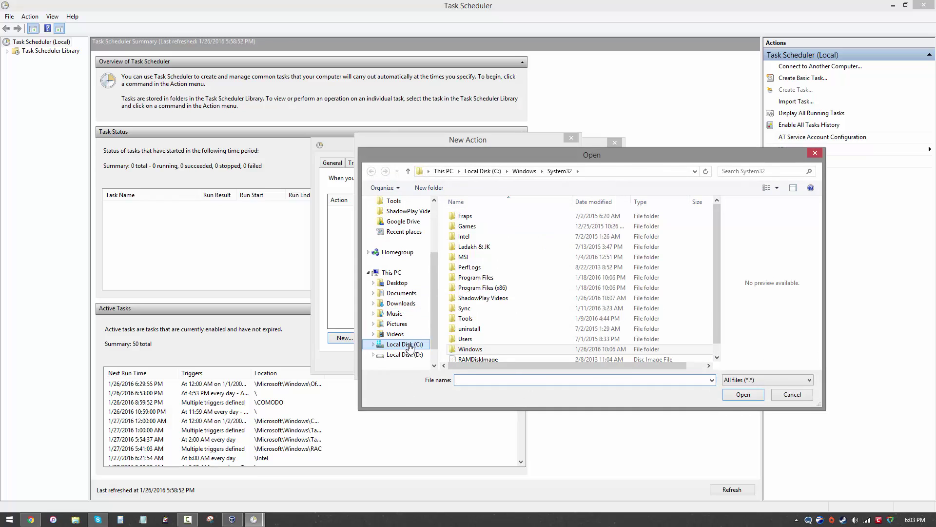
left_click(546, 291)
scroll(546, 293, "down", 1)
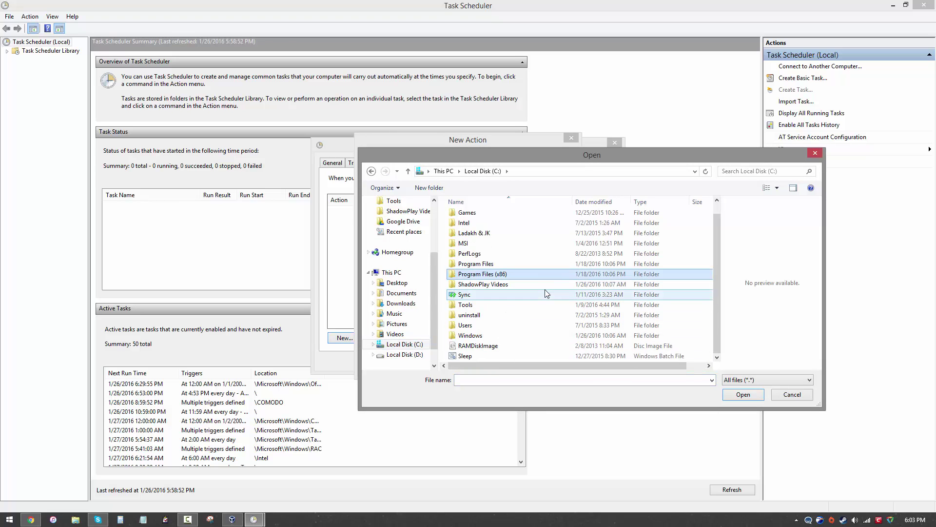
left_click(508, 356)
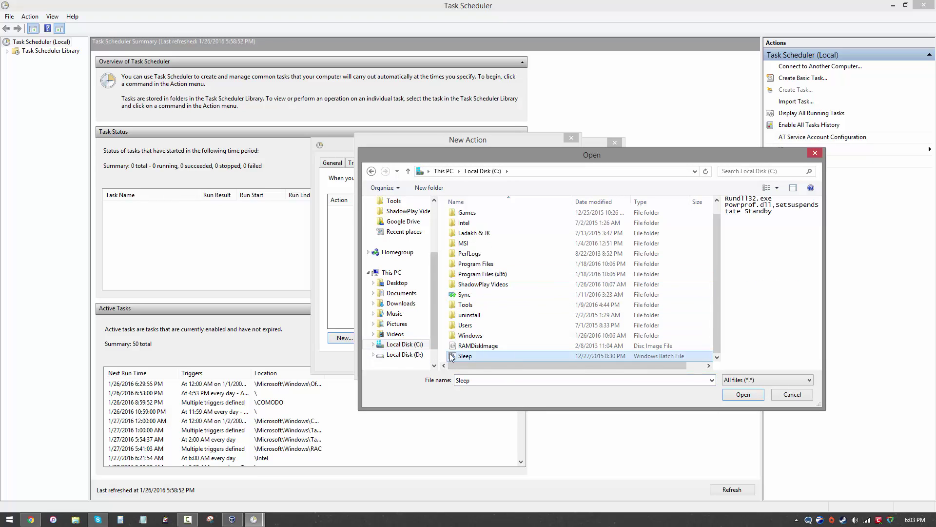
left_click(753, 397)
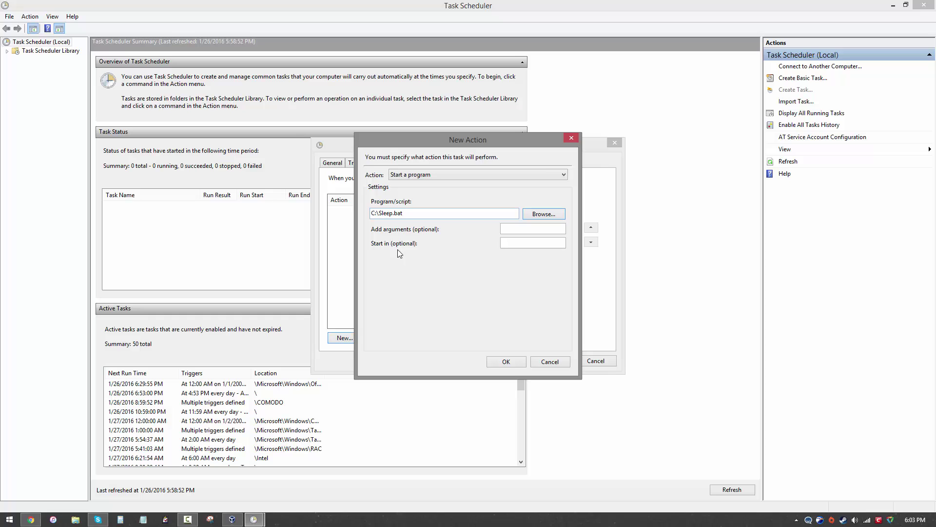
left_click(492, 362)
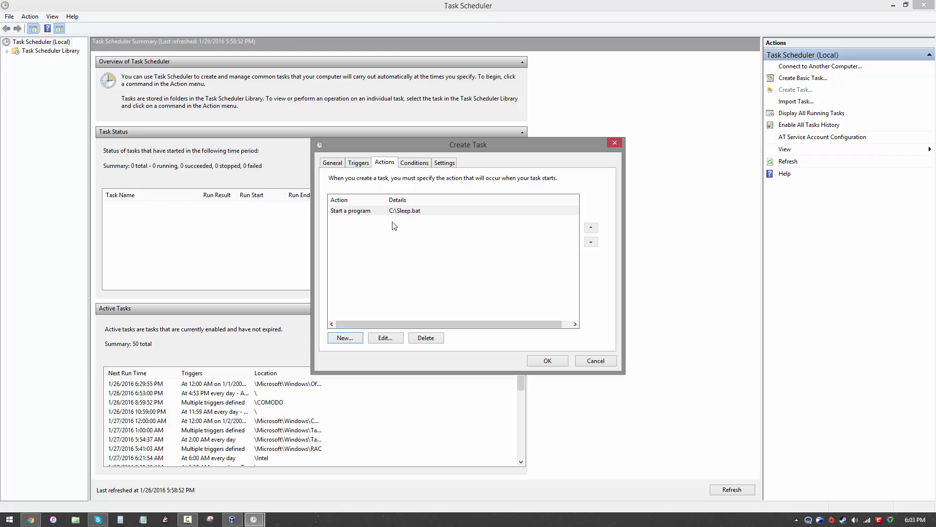
- Review the daily 11:30 PM trigger, then view the task's idle, power and network conditions
left_click(354, 163)
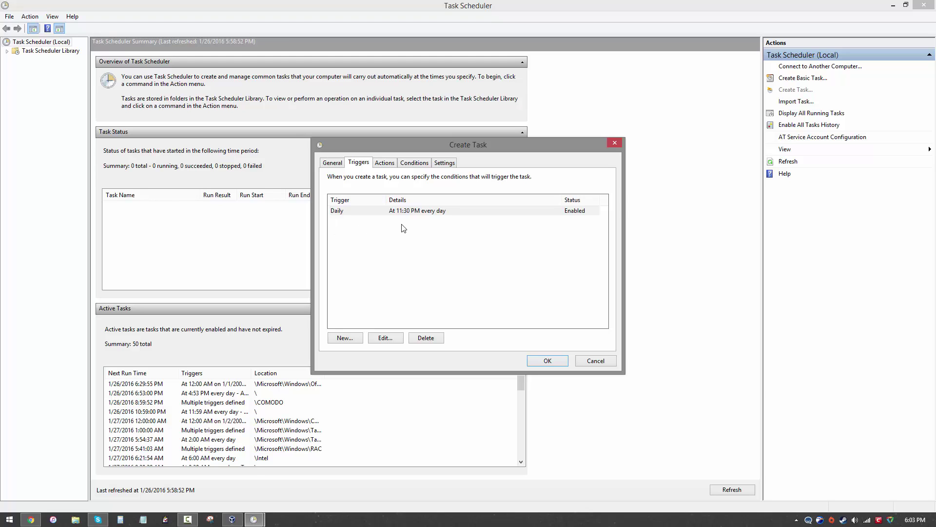
left_click(401, 164)
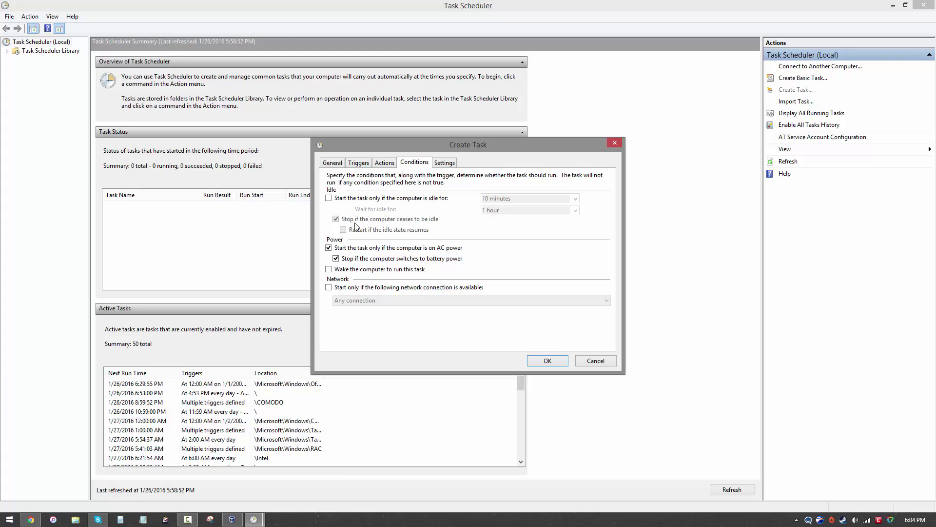
- Require 30 idle minutes with Do not wait, and remove the AC power requirement
left_click(367, 198)
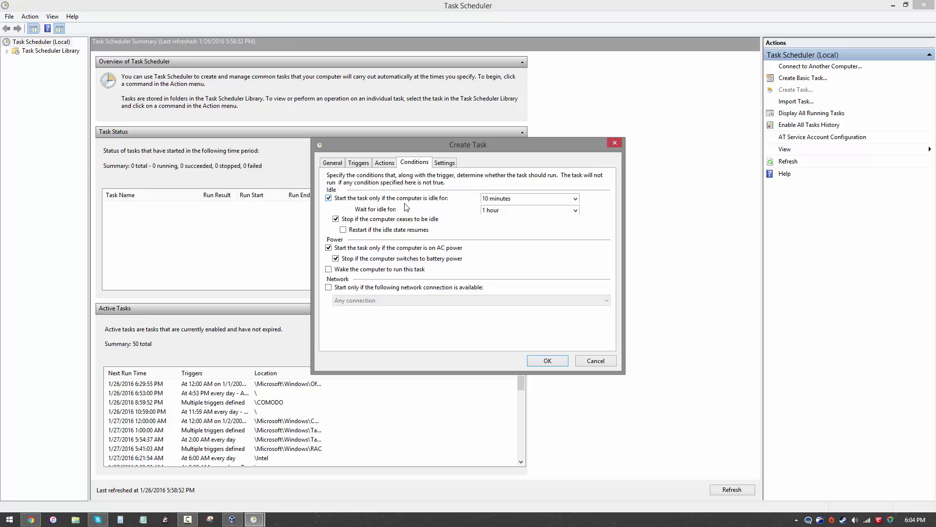
left_click(512, 199)
left_click(575, 198)
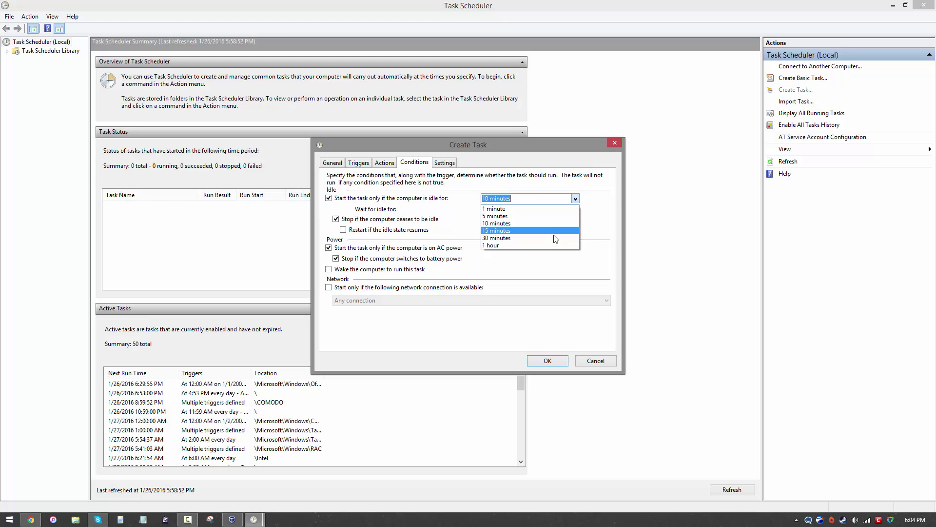
left_click(540, 238)
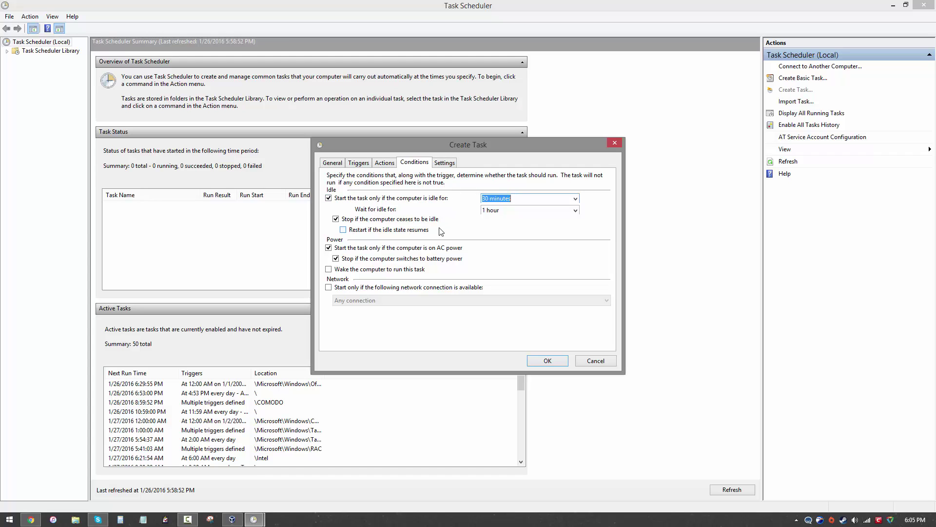
key("Tab")
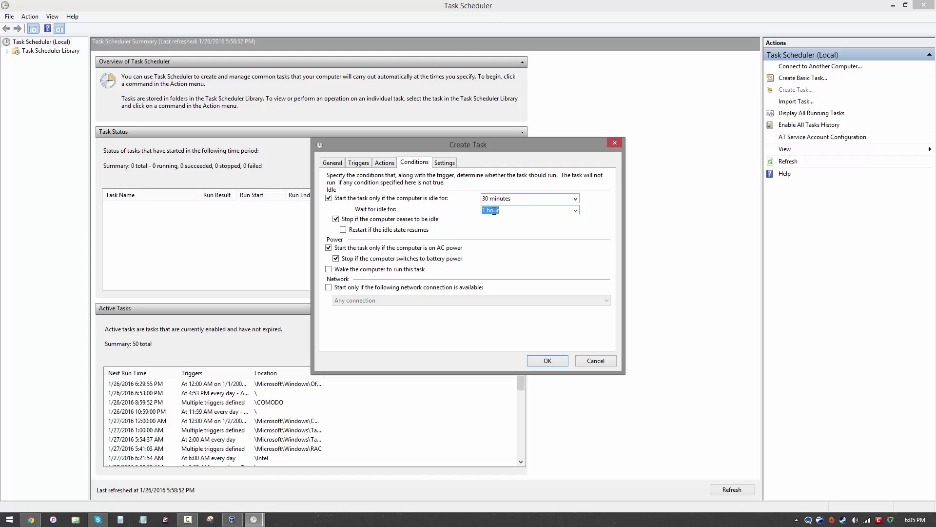
left_click(576, 210)
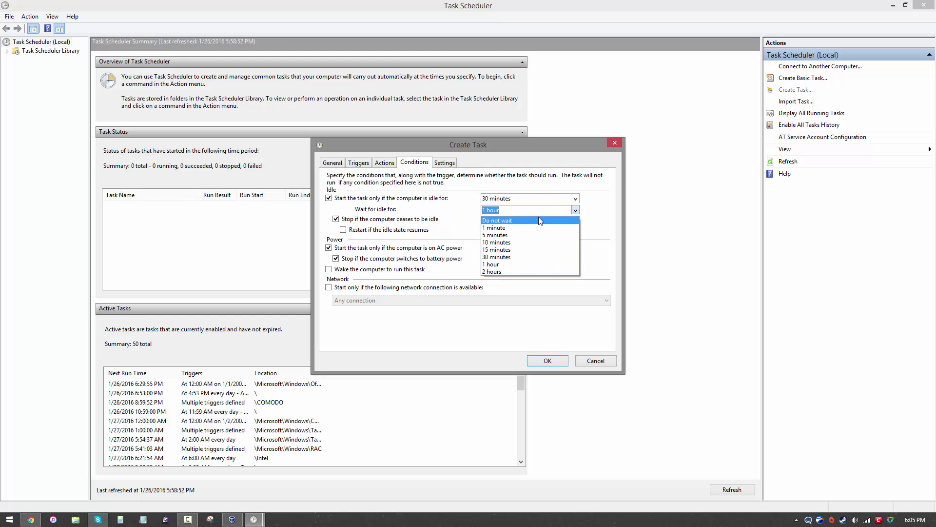
left_click(539, 217)
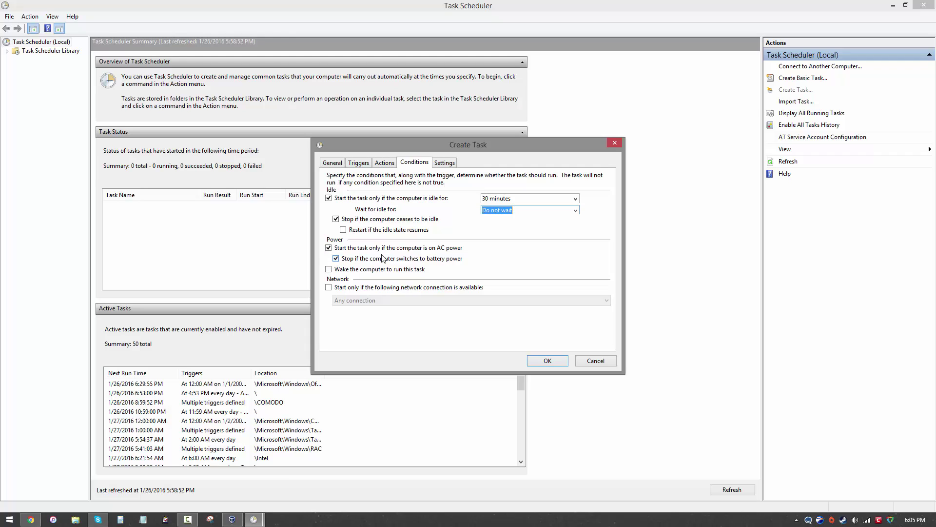
left_click(342, 248)
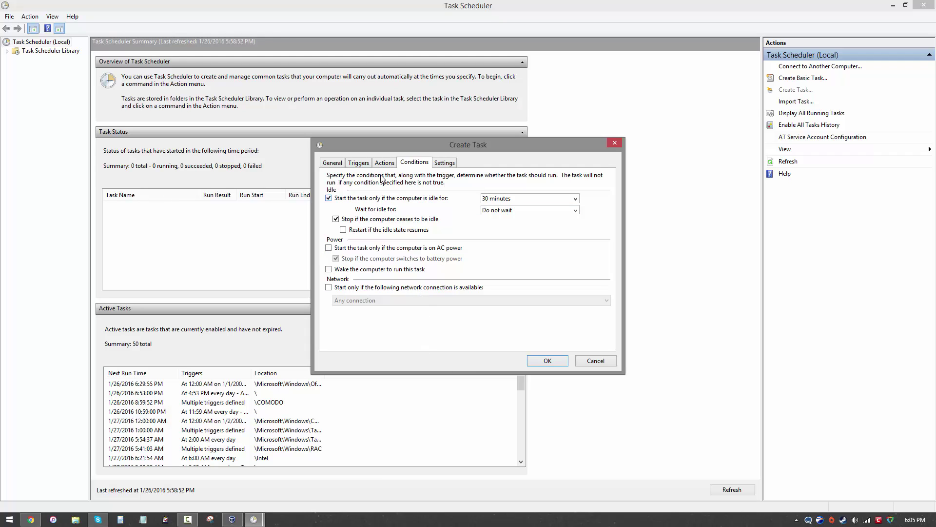
- Save the SleepAtNight task, entering the account password when prompted for credentials
left_click(556, 362)
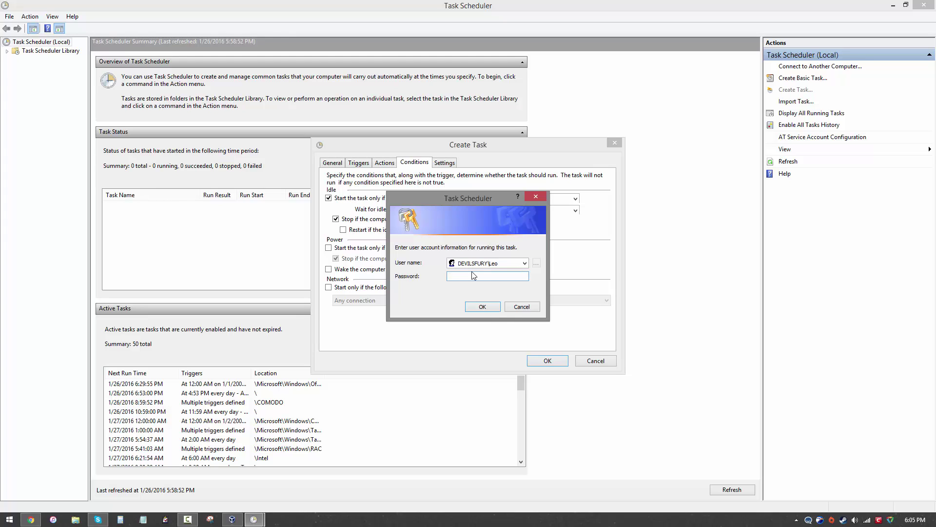
type("•••••••••••")
left_click(482, 306)
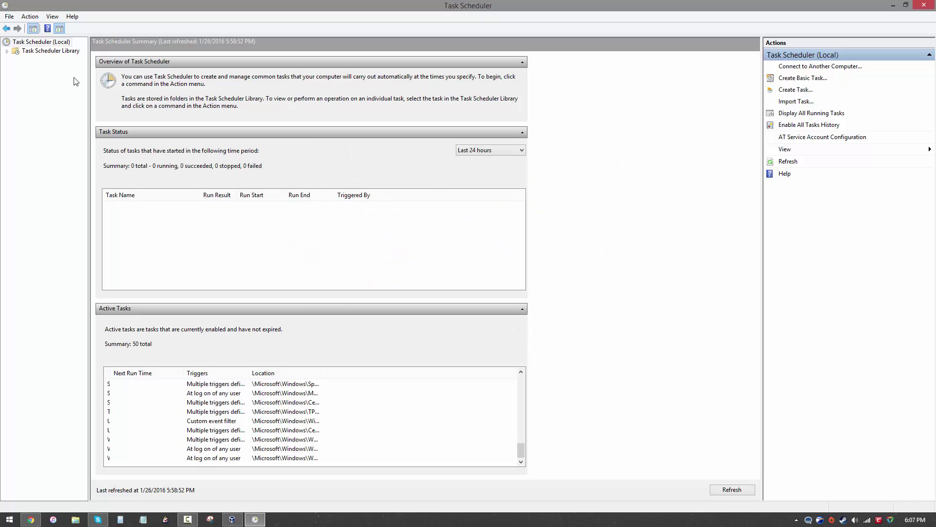
- In the Task Scheduler Library, check SleepAtNight's daily 11:30 PM trigger and its C:\Sleep.bat action
left_click(32, 53)
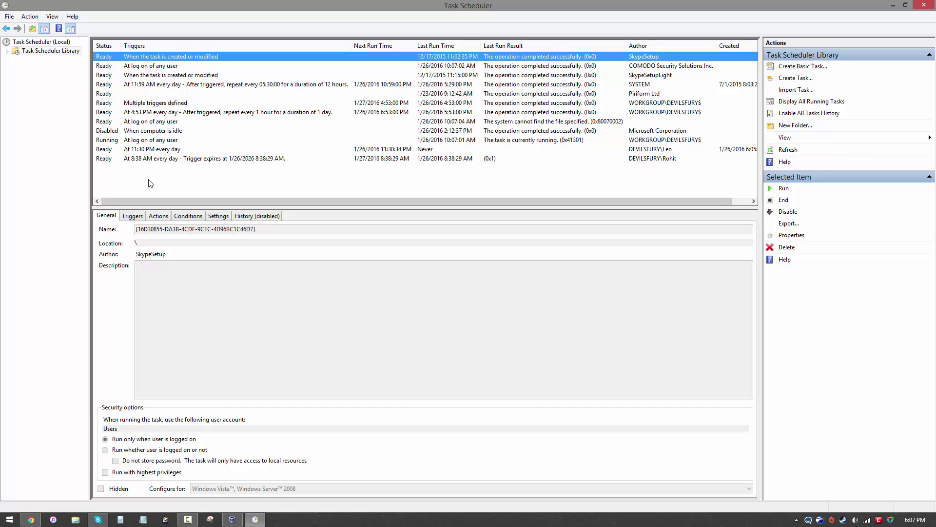
left_click(142, 149)
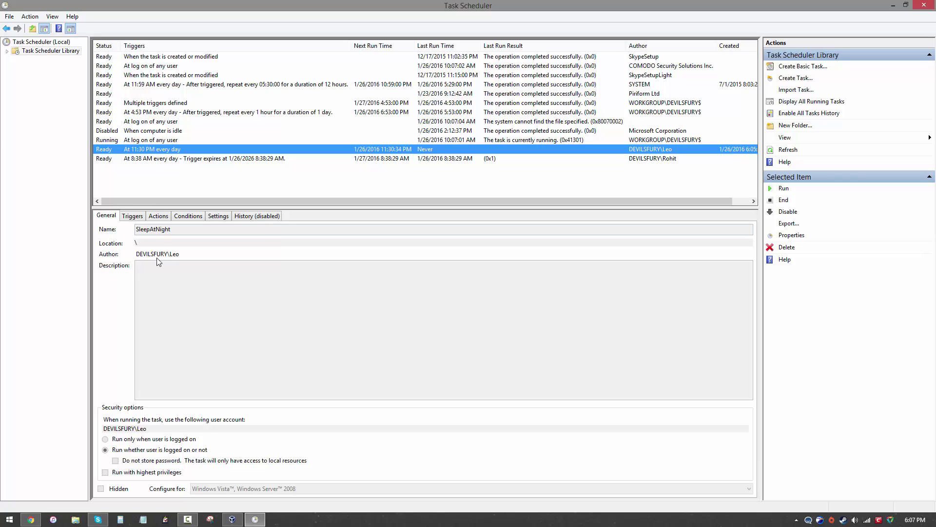
left_click(123, 218)
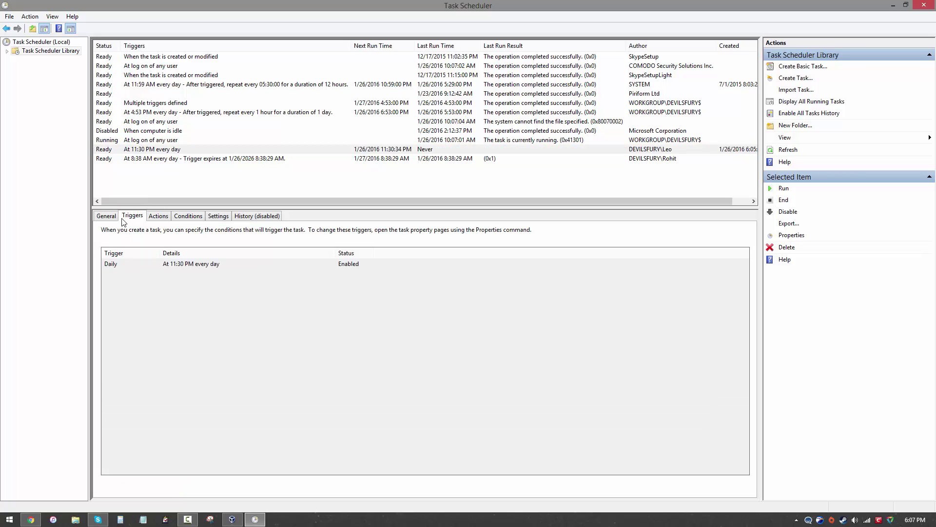
left_click(159, 217)
left_click(249, 151)
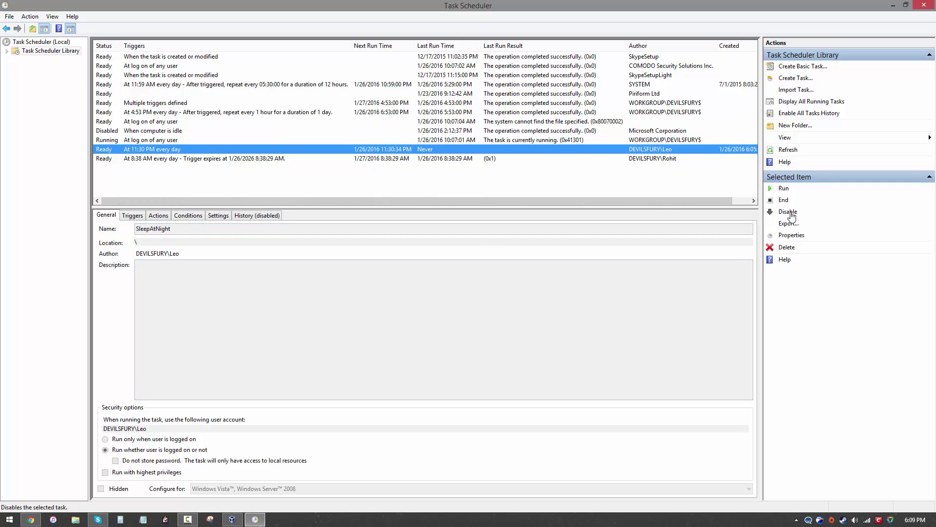
left_click(788, 212)
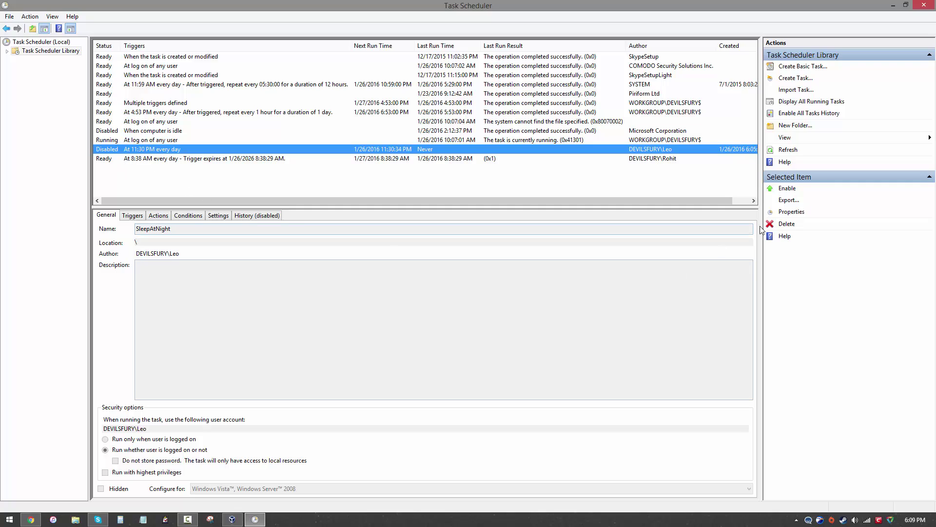
left_click(787, 188)
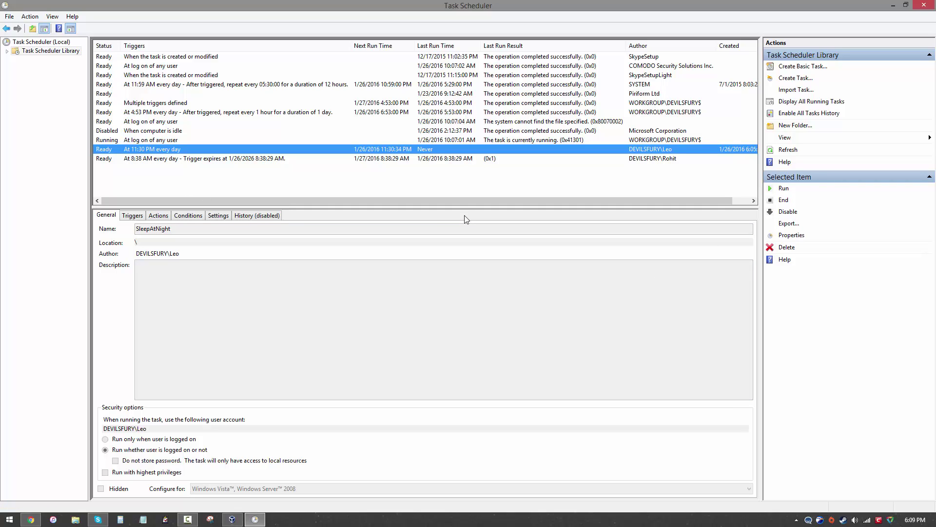